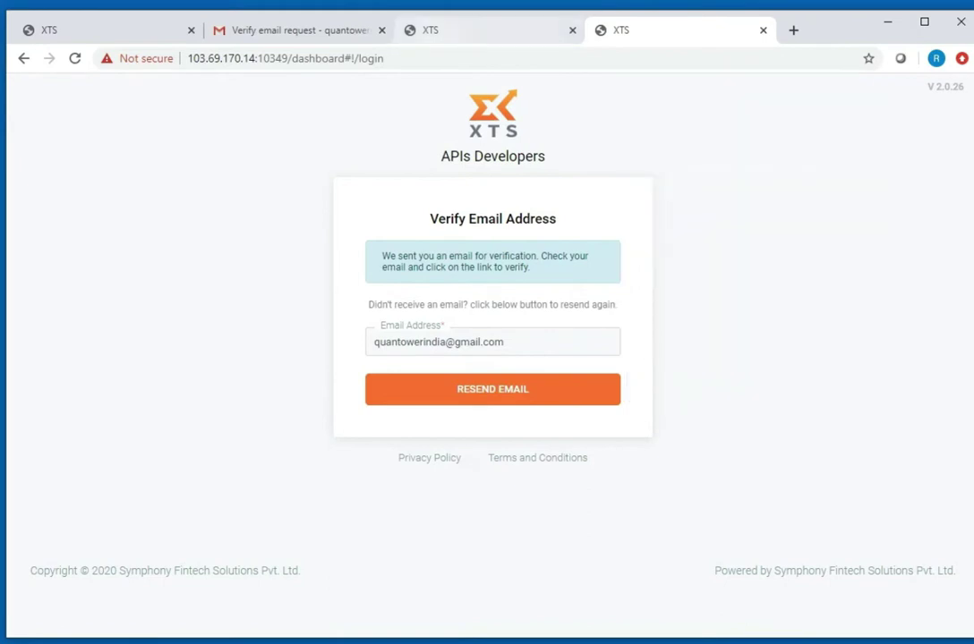
Step: Open the XTS 'Verify email request' message from the Gmail inbox
{"action": "left_click", "coordinate": [295, 29]}
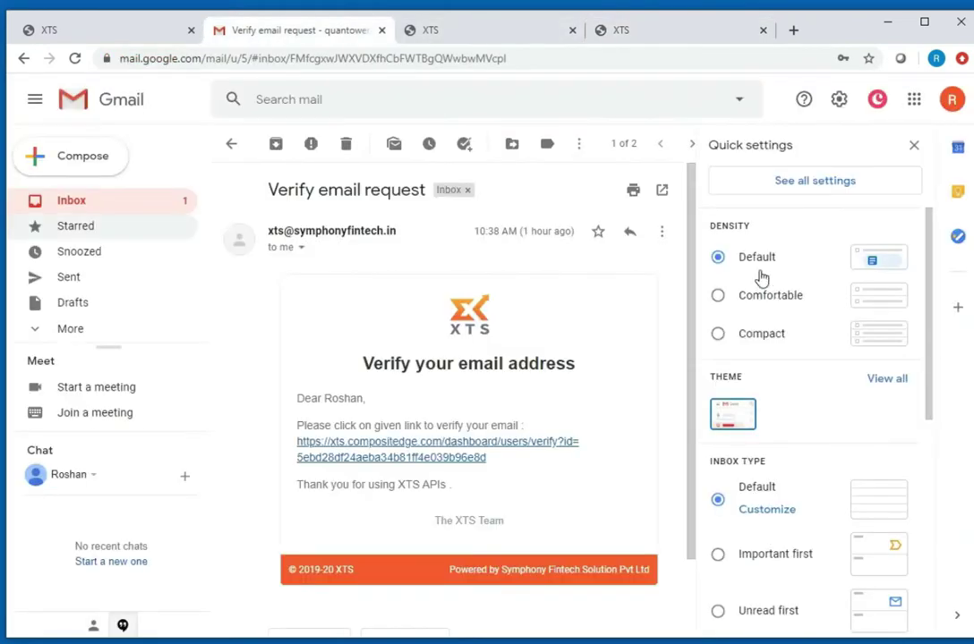
{"action": "key", "text": "u"}
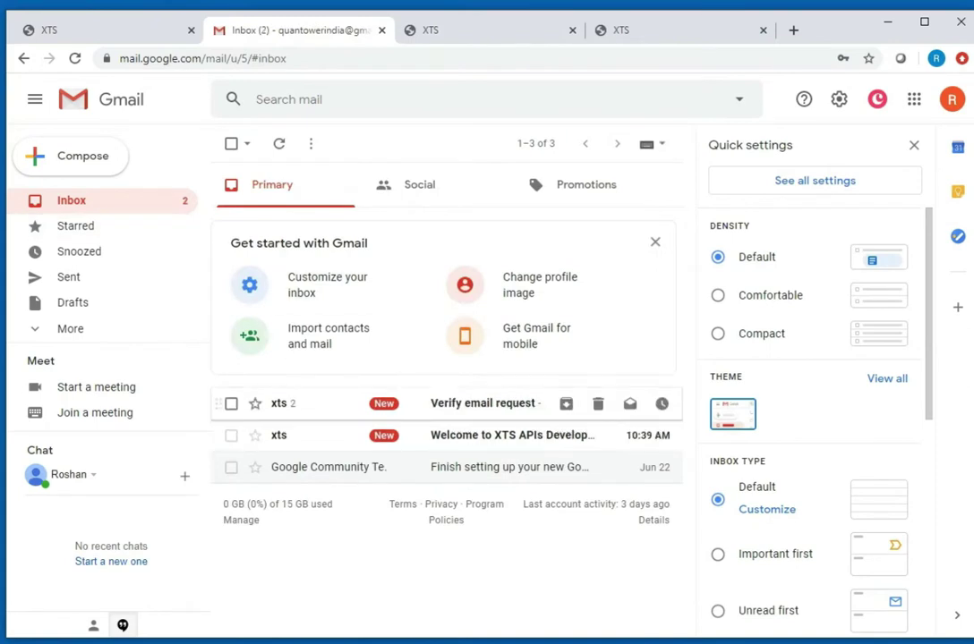
{"action": "left_click", "coordinate": [483, 403]}
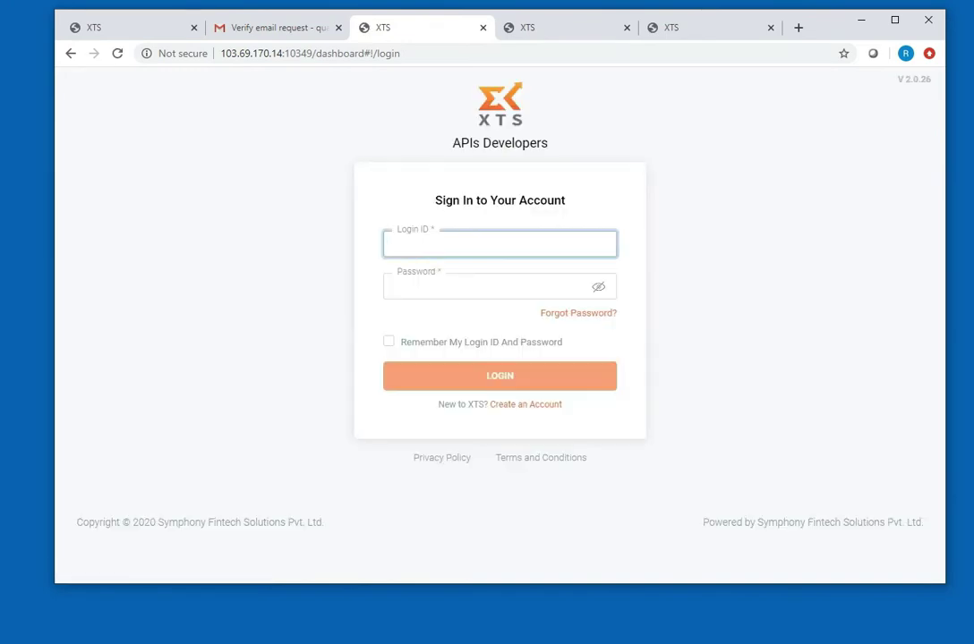
Step: Sign in to the XTS dashboard with the account's Login ID and password
{"action": "type", "text": "QUANTOWER"}
{"action": "key", "text": "Tab"}
{"action": "type", "text": "**********"}
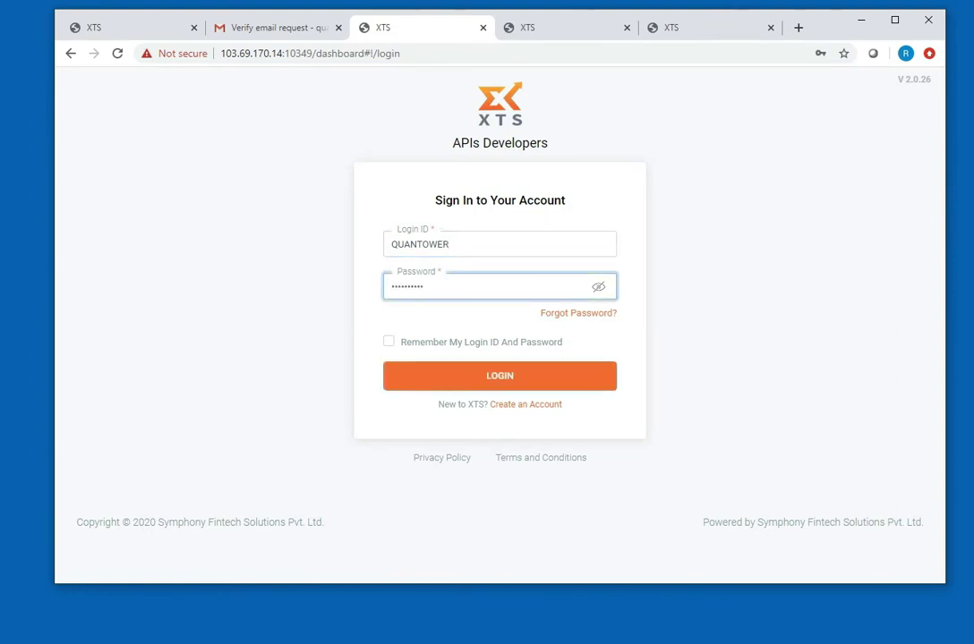
{"action": "key", "text": "Return"}
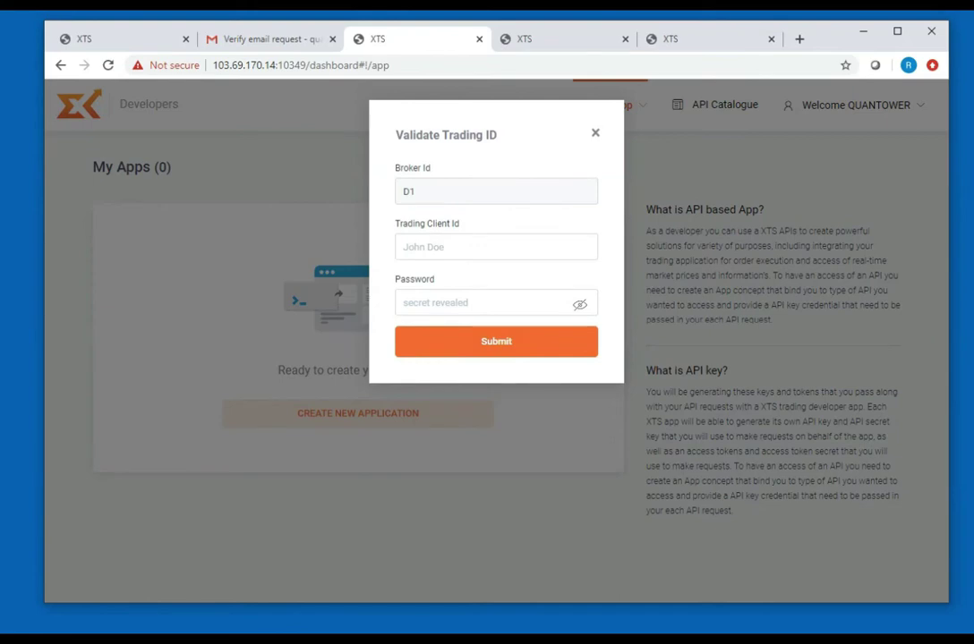
Step: Validate the Trading Client Id by entering it with its trading password
{"action": "left_click", "coordinate": [496, 248]}
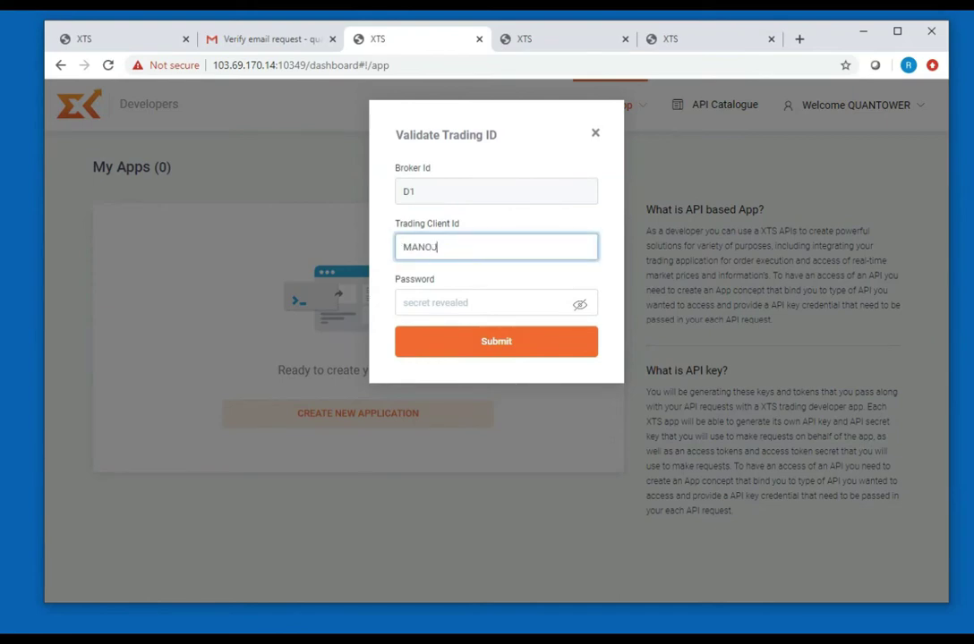
{"action": "left_click", "coordinate": [483, 303]}
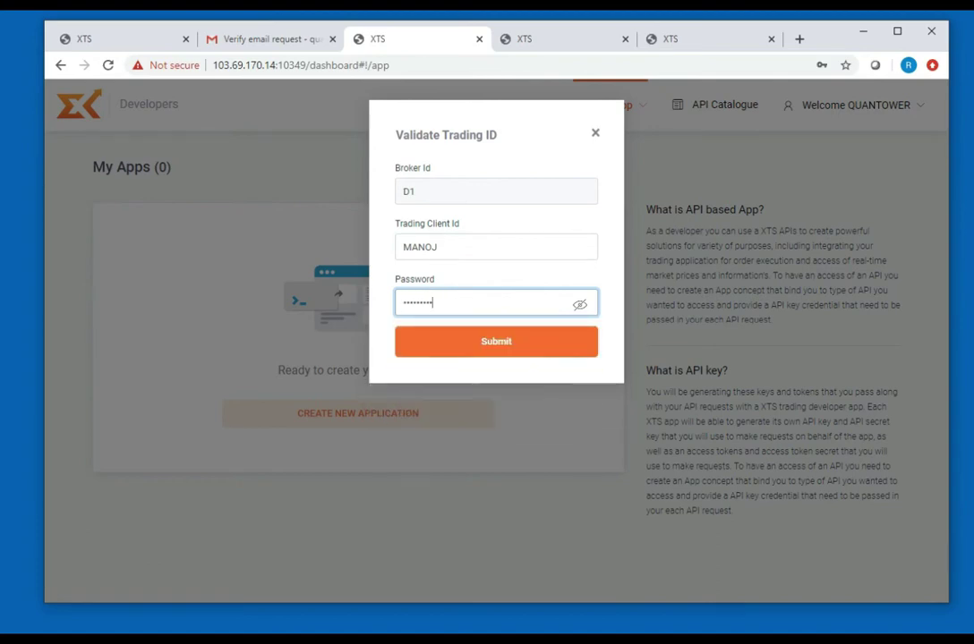
{"action": "key", "text": "Return"}
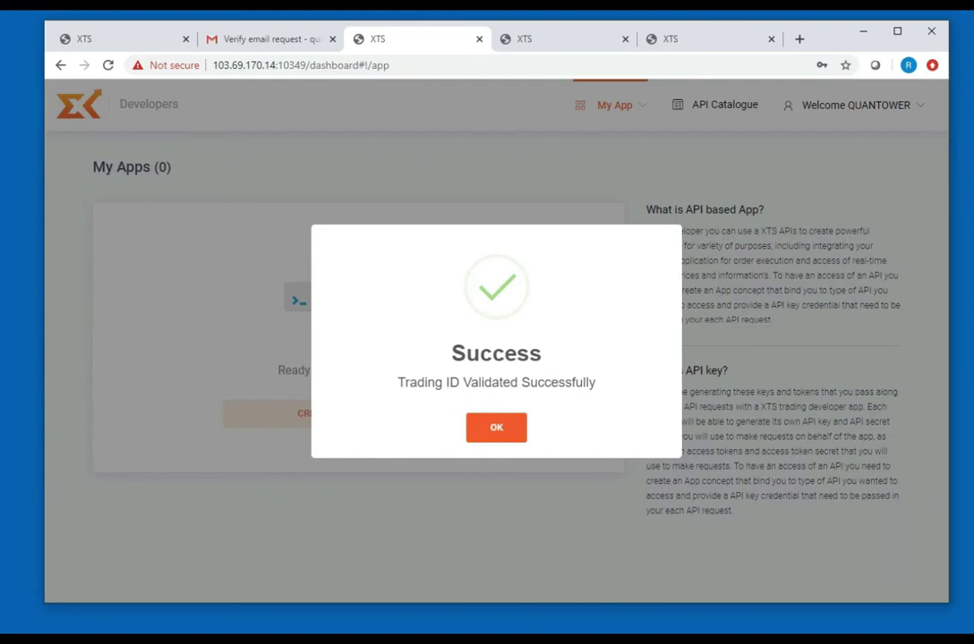
Step: Name the new application 'Quantower' with the description 'Quantower'
{"action": "key", "text": "Return"}
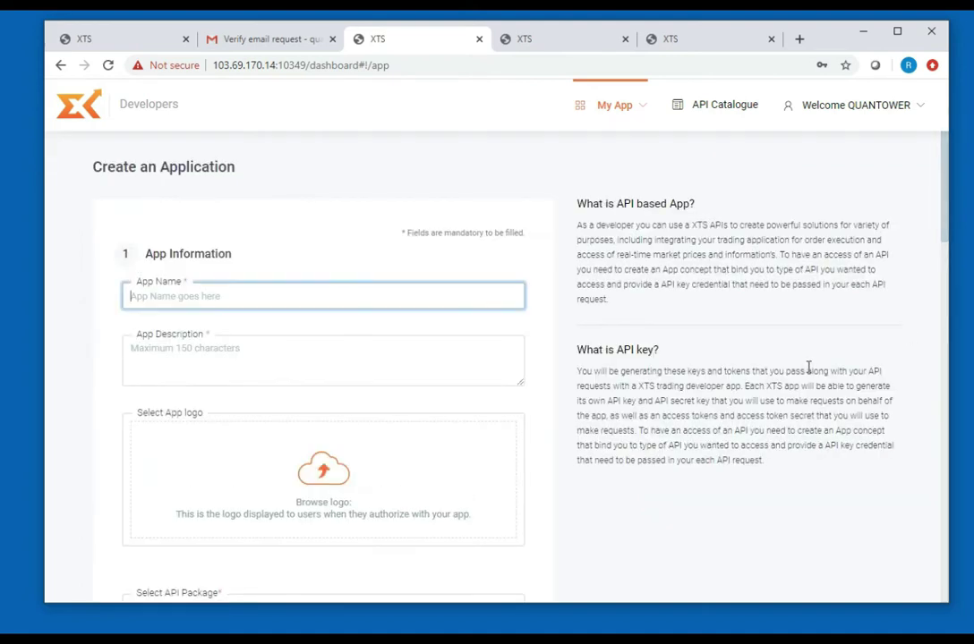
{"action": "type", "text": "Quantower"}
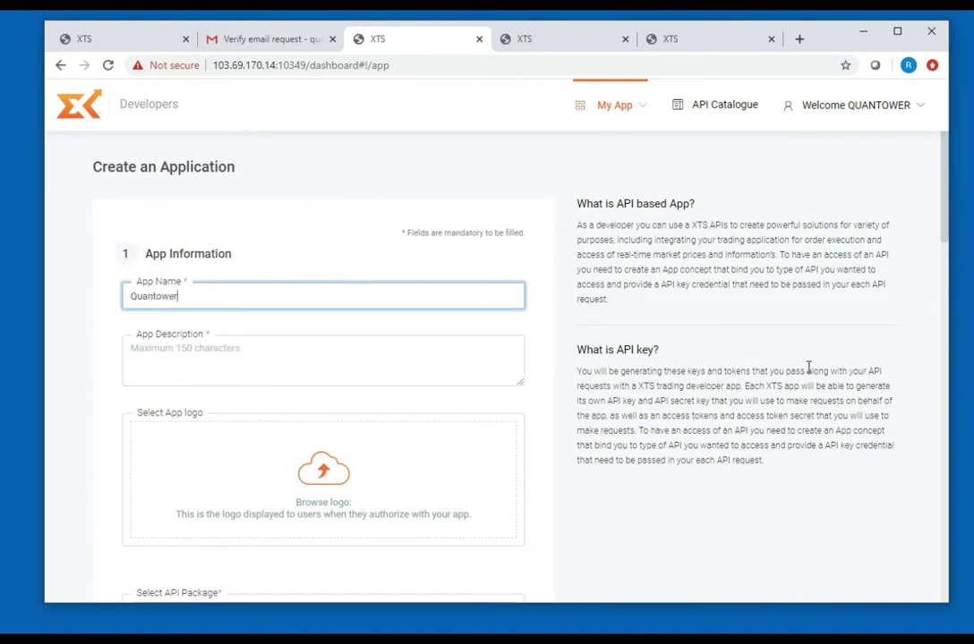
{"action": "key", "text": "Tab"}
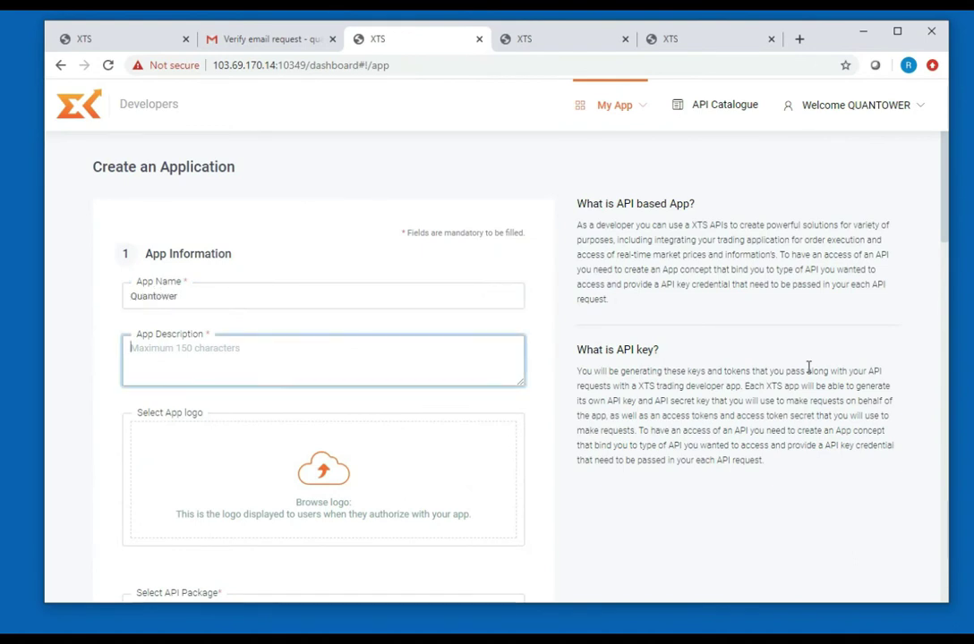
{"action": "type", "text": "Quantower"}
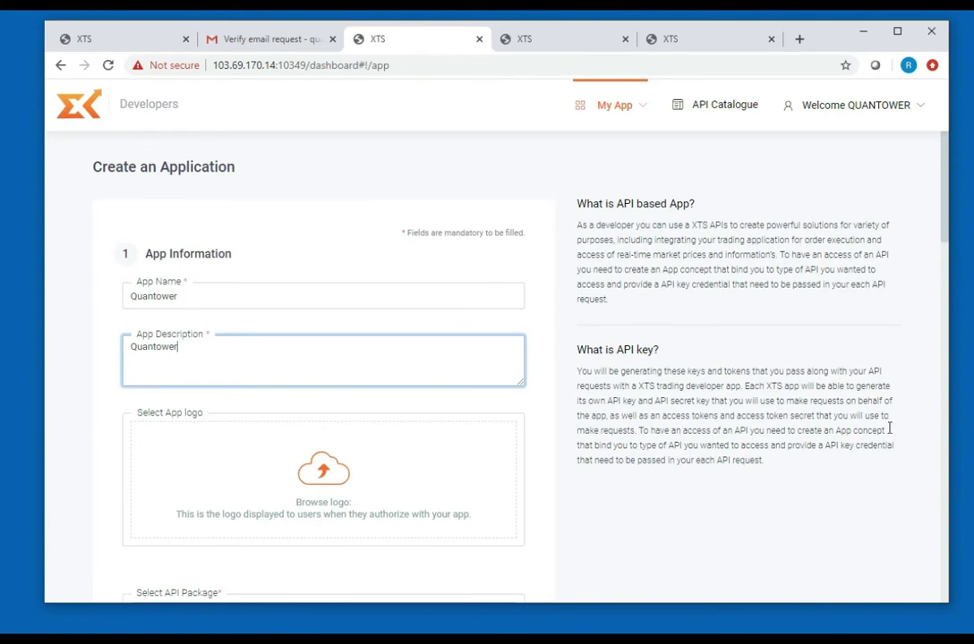
Step: Select the Quantower Trading API package and submit the application form
{"action": "scroll", "coordinate": [920, 547], "scroll_direction": "down", "scroll_amount": 1}
{"action": "scroll", "coordinate": [920, 547], "scroll_direction": "down", "scroll_amount": 2}
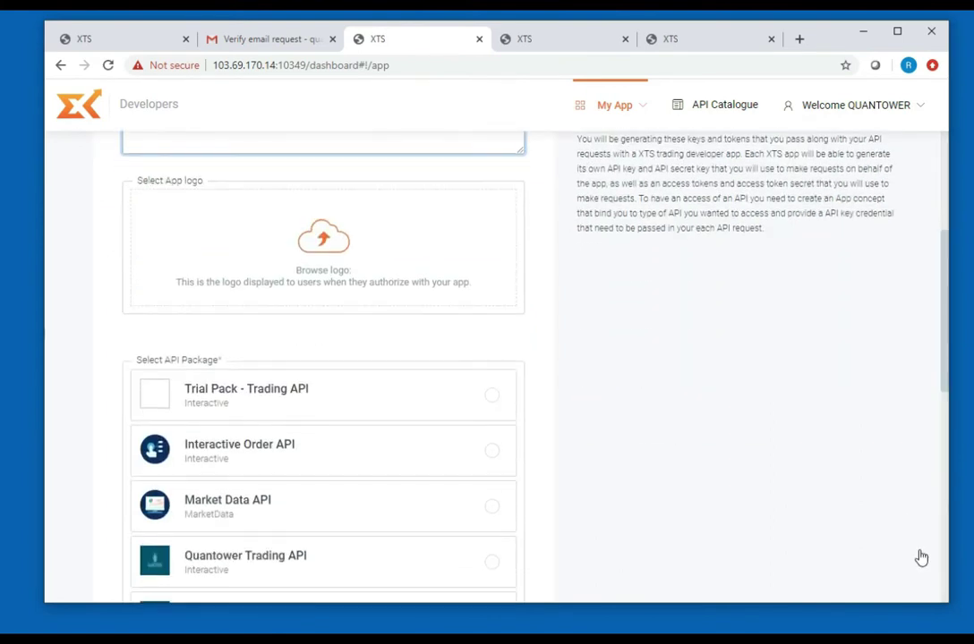
{"action": "scroll", "coordinate": [920, 547], "scroll_direction": "down", "scroll_amount": 1}
{"action": "left_click", "coordinate": [323, 451]}
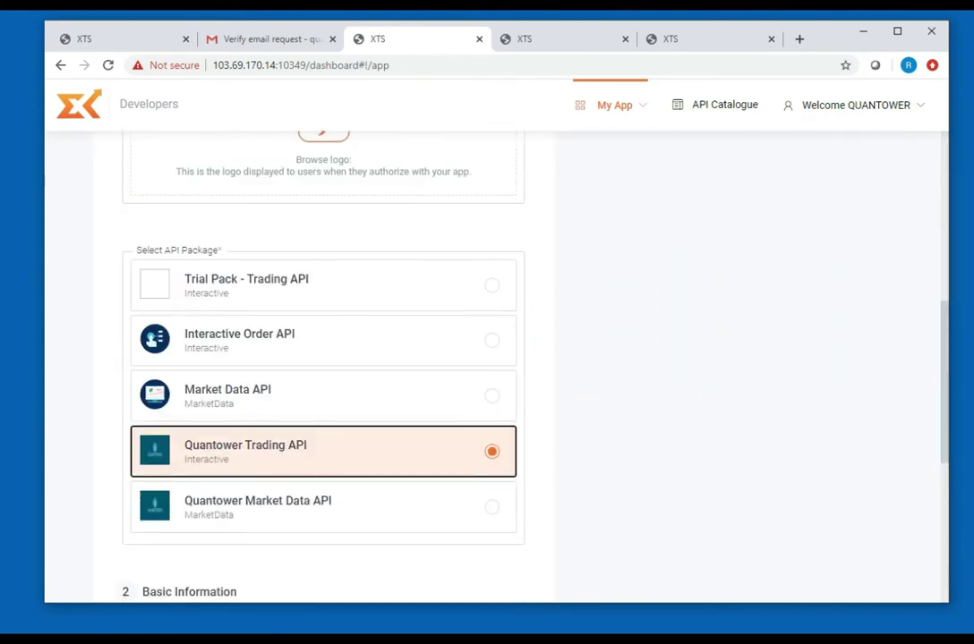
{"action": "scroll", "coordinate": [887, 531], "scroll_direction": "down", "scroll_amount": 2}
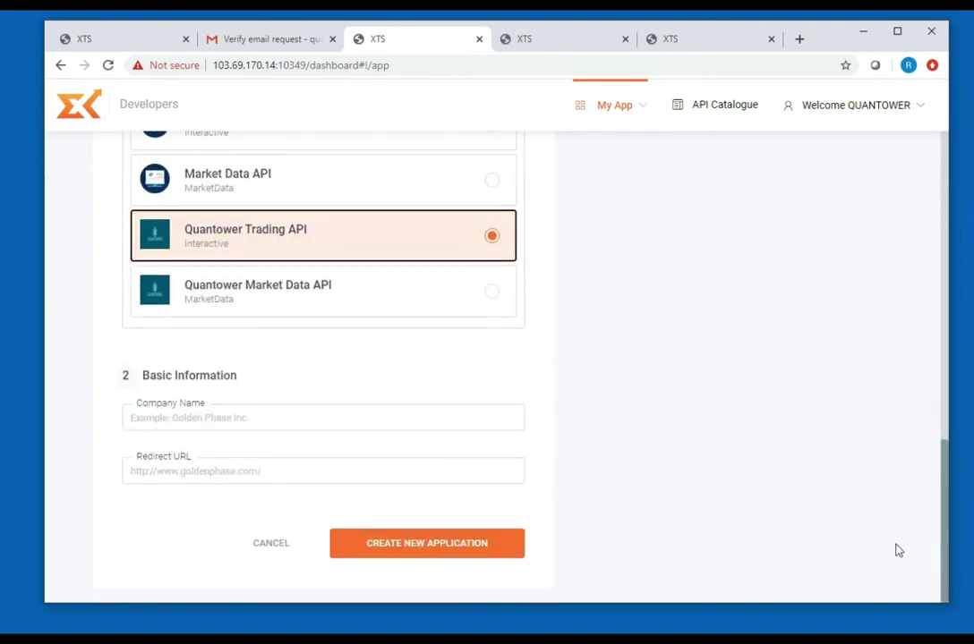
{"action": "key", "text": "Tab"}
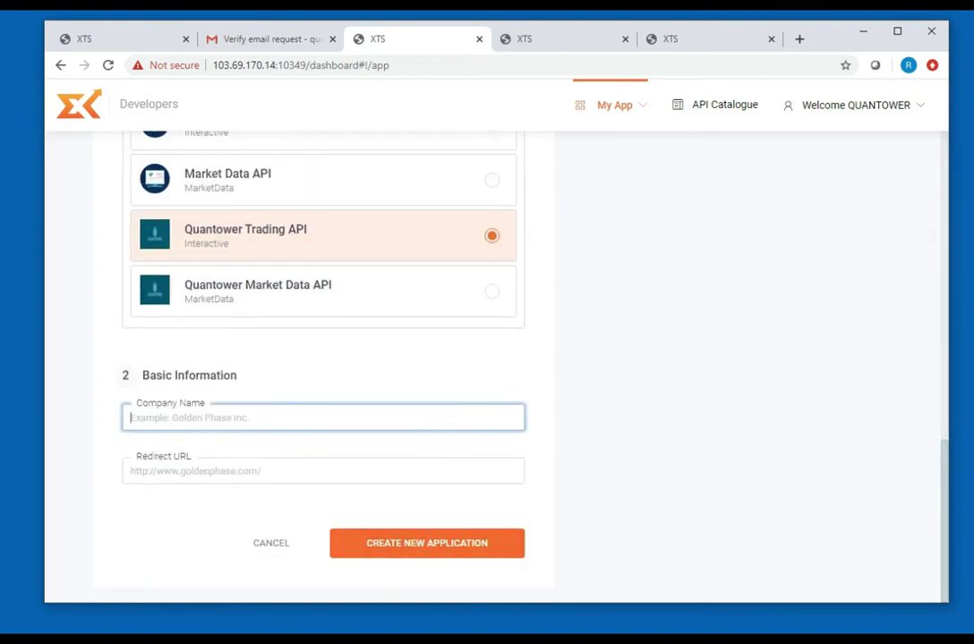
{"action": "scroll", "coordinate": [519, 358], "scroll_direction": "up", "scroll_amount": 3}
{"action": "scroll", "coordinate": [520, 358], "scroll_direction": "up", "scroll_amount": 3}
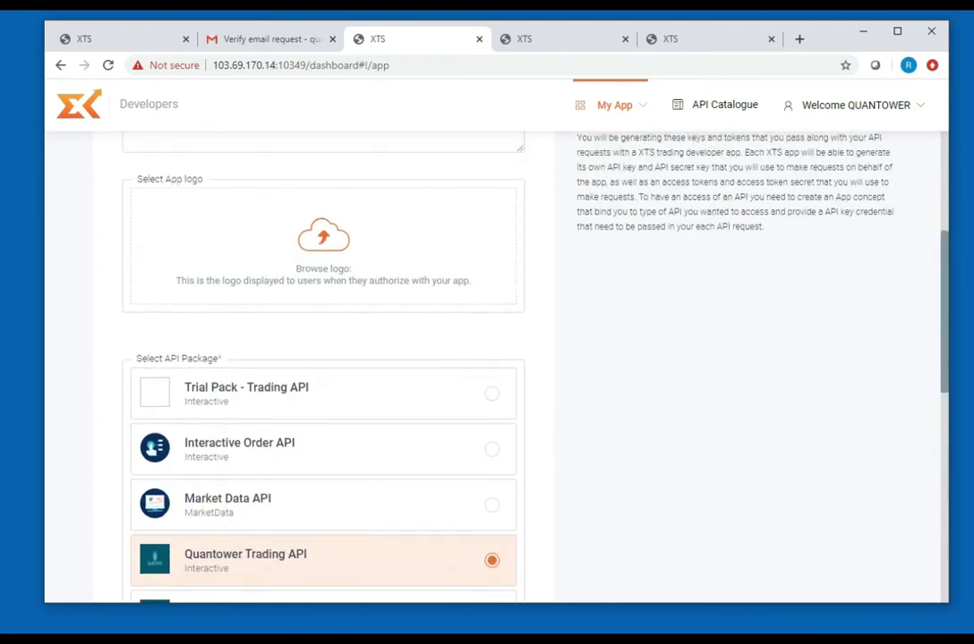
{"action": "scroll", "coordinate": [519, 358], "scroll_direction": "down", "scroll_amount": 7}
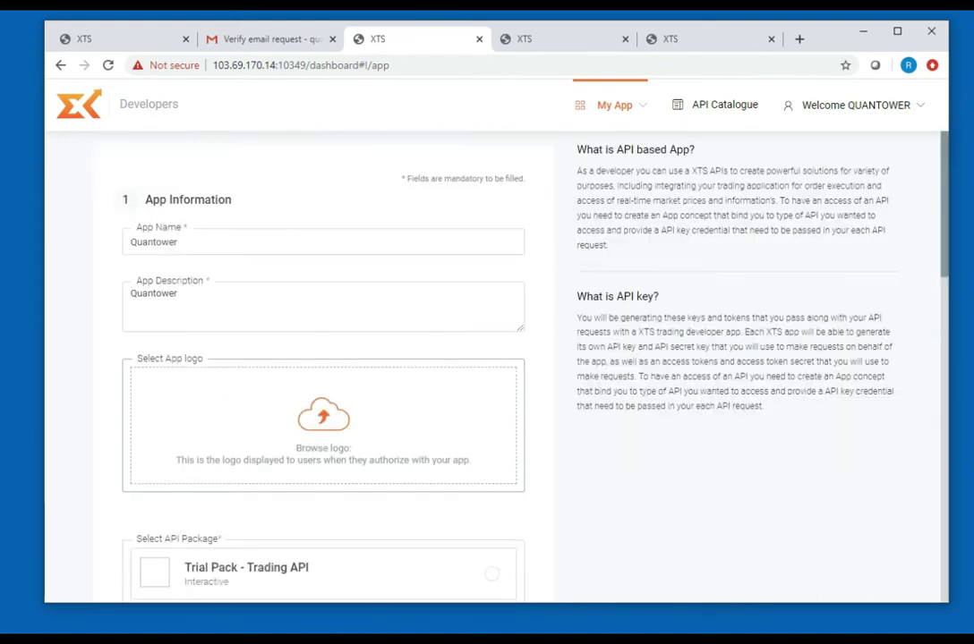
{"action": "key", "text": "Return"}
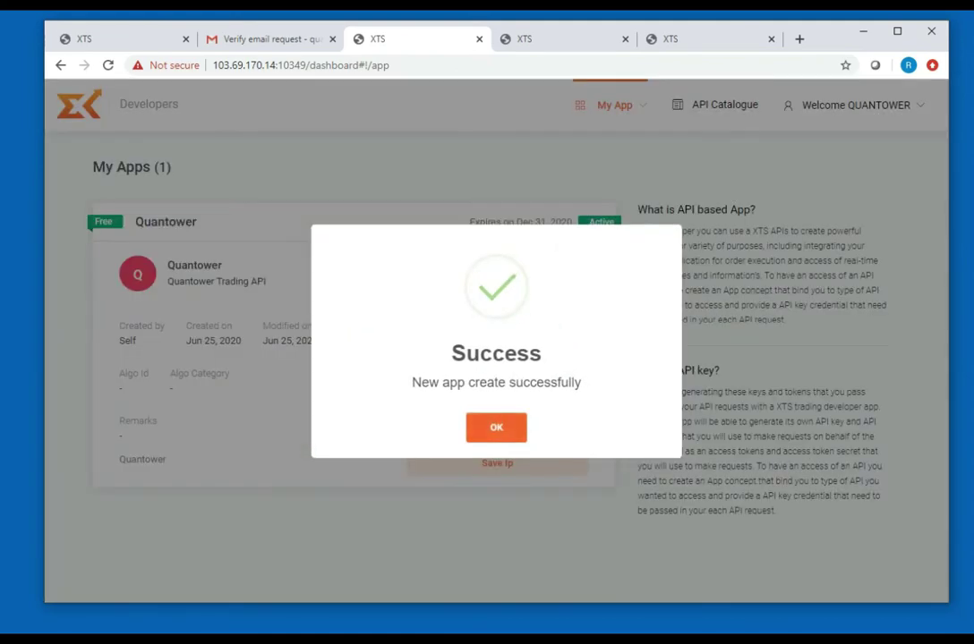
Step: Start another application named and described 'Quantower Market Data'
{"action": "key", "text": "Return"}
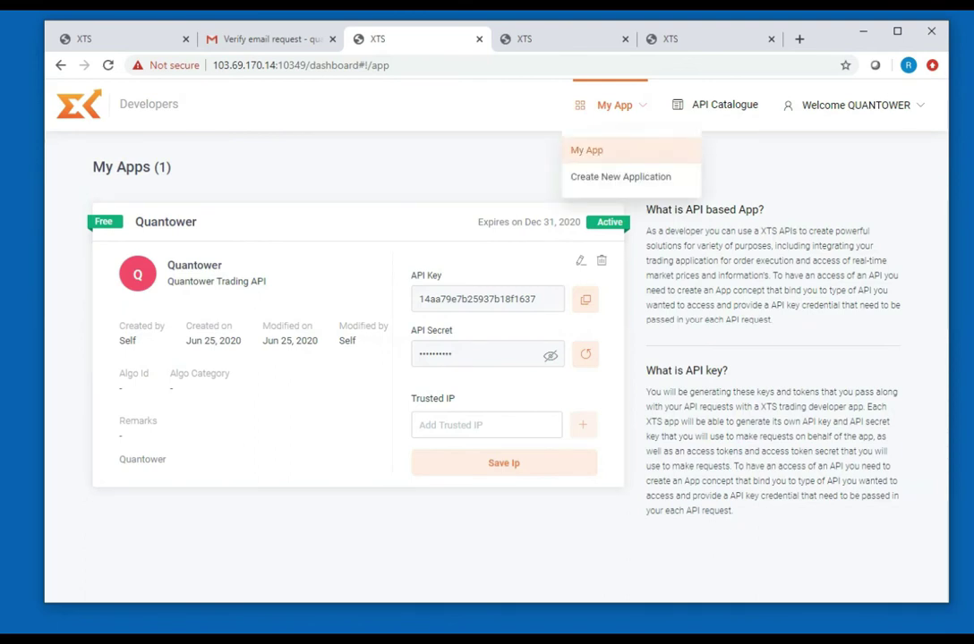
{"action": "left_click", "coordinate": [621, 176]}
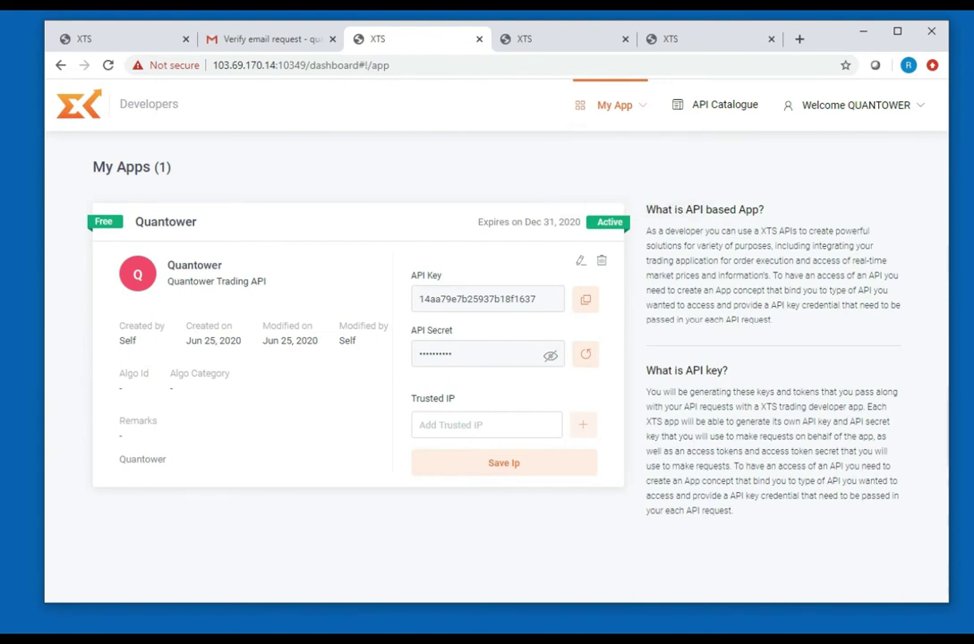
{"action": "type", "text": "uantower"}
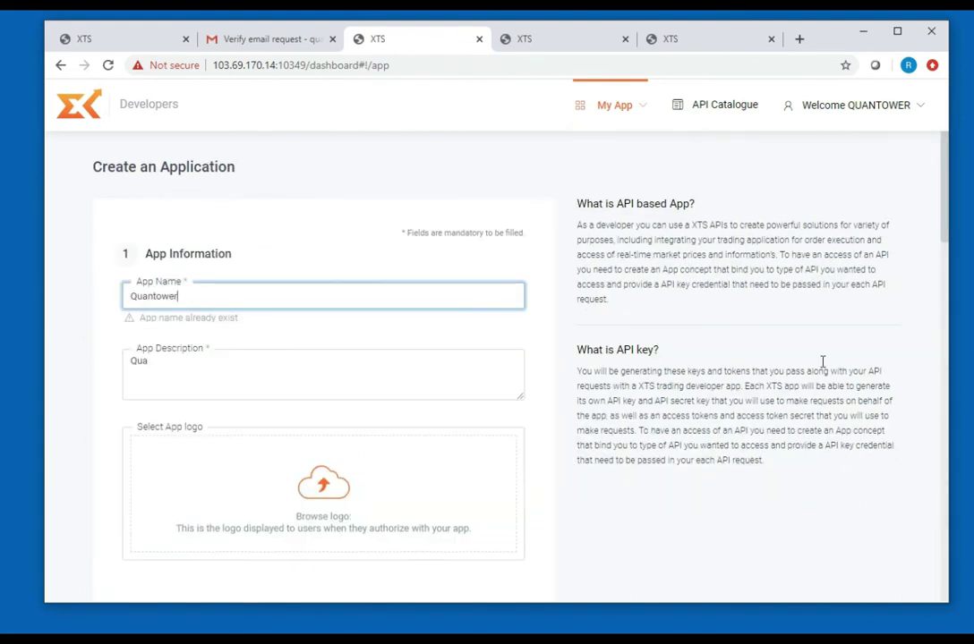
{"action": "type", "text": " Market Data"}
{"action": "key", "text": "Tab"}
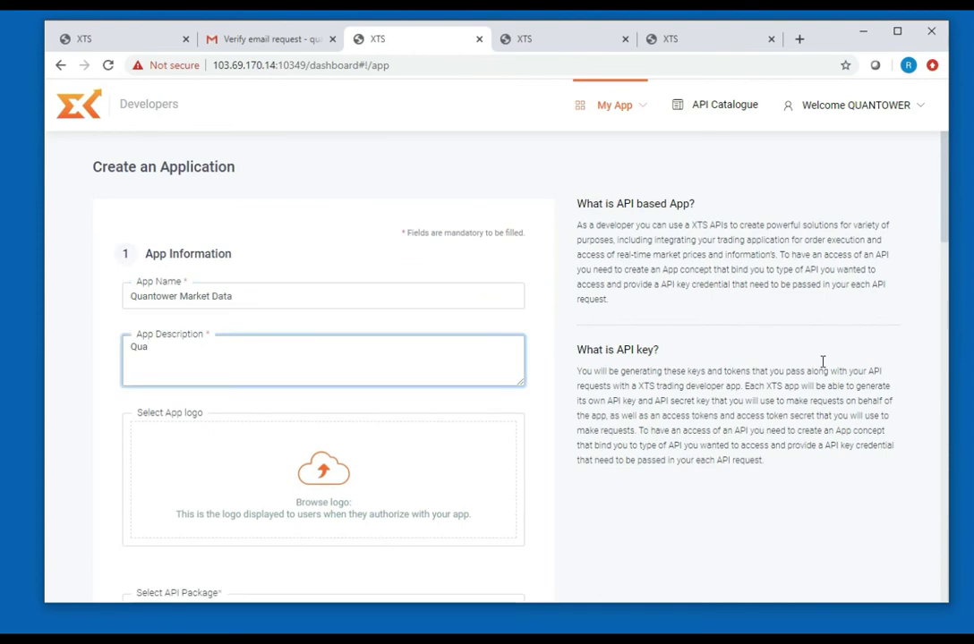
{"action": "type", "text": "ntower Market Data"}
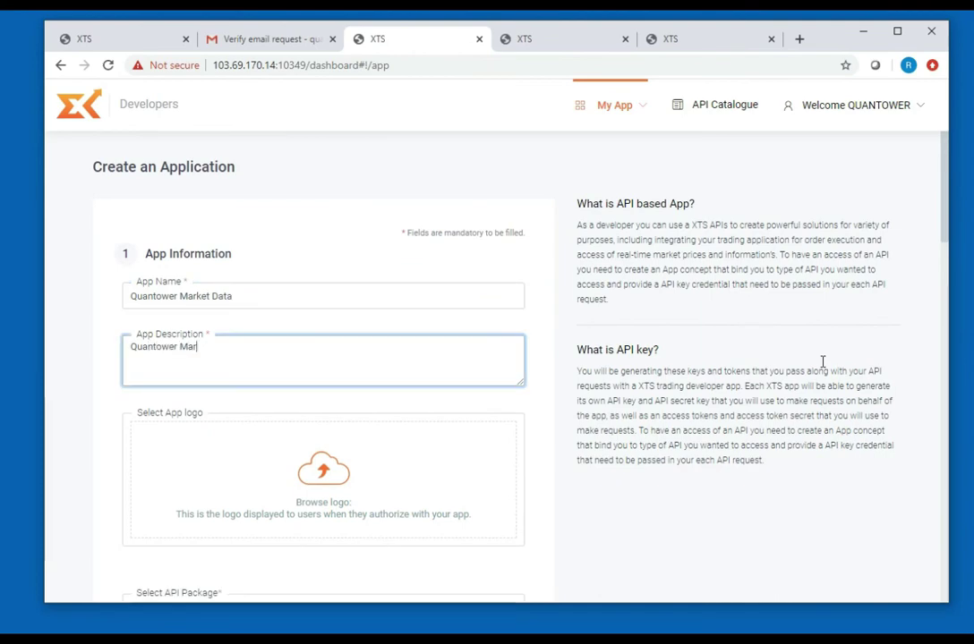
Step: Choose the Quantower Market Data API package for the new app
{"action": "scroll", "coordinate": [822, 361], "scroll_direction": "down", "scroll_amount": 4}
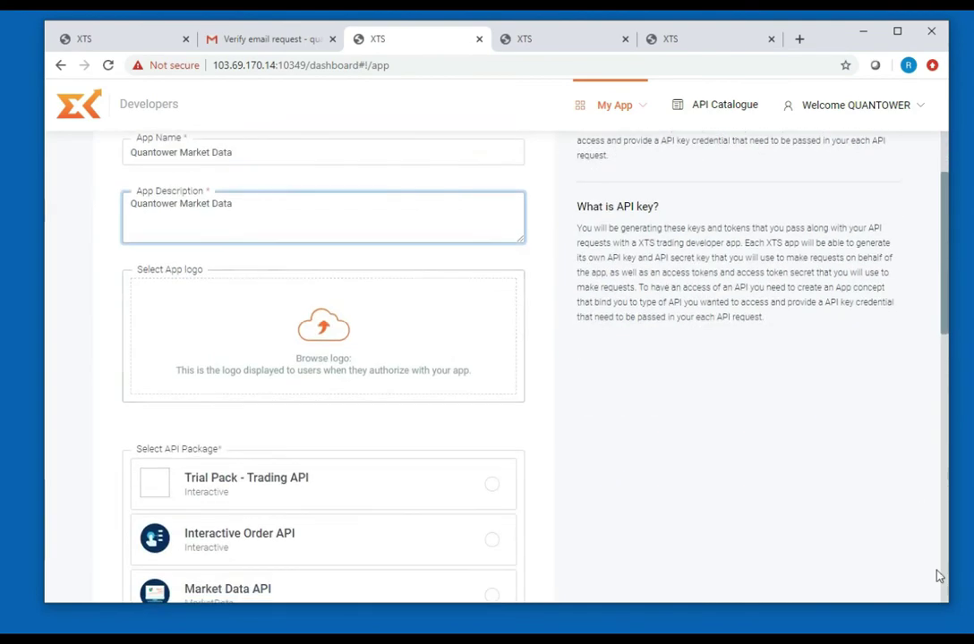
{"action": "left_click", "coordinate": [322, 488]}
{"action": "scroll", "coordinate": [322, 488], "scroll_direction": "down", "scroll_amount": 2}
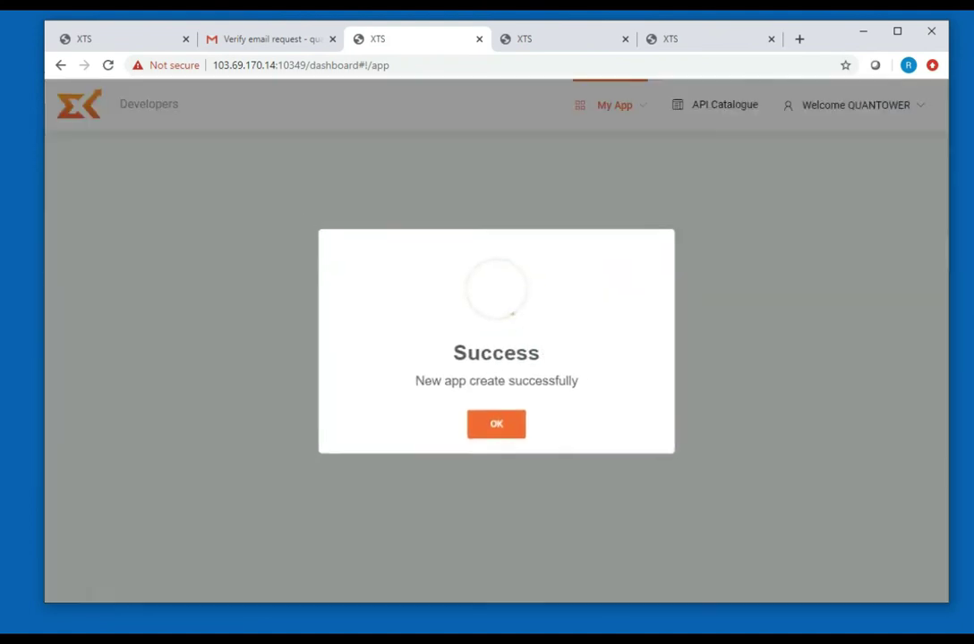
Step: In Gmail, read the App Keys for both Quantower apps in the 'Create new application' emails
{"action": "key", "text": "Return"}
{"action": "key", "text": "ctrl+2"}
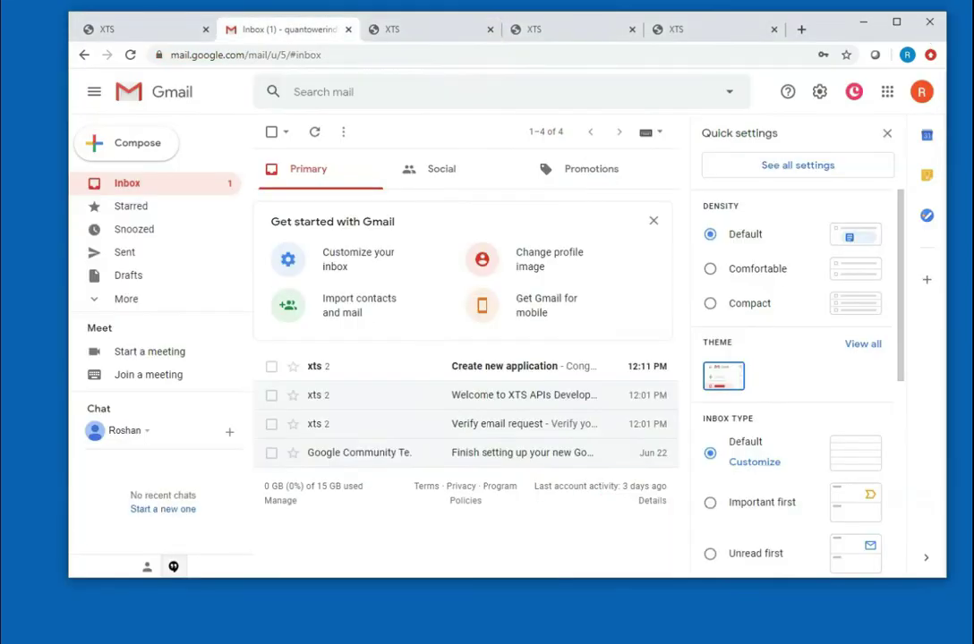
{"action": "left_click", "coordinate": [501, 366]}
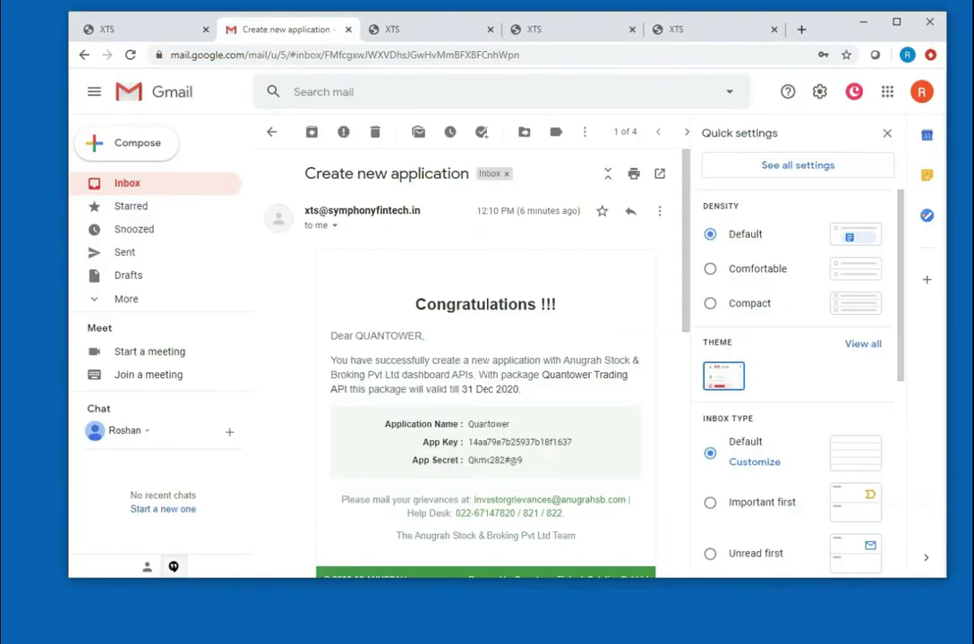
{"action": "scroll", "coordinate": [484, 358], "scroll_direction": "down", "scroll_amount": 5}
{"action": "scroll", "coordinate": [483, 358], "scroll_direction": "down", "scroll_amount": 3}
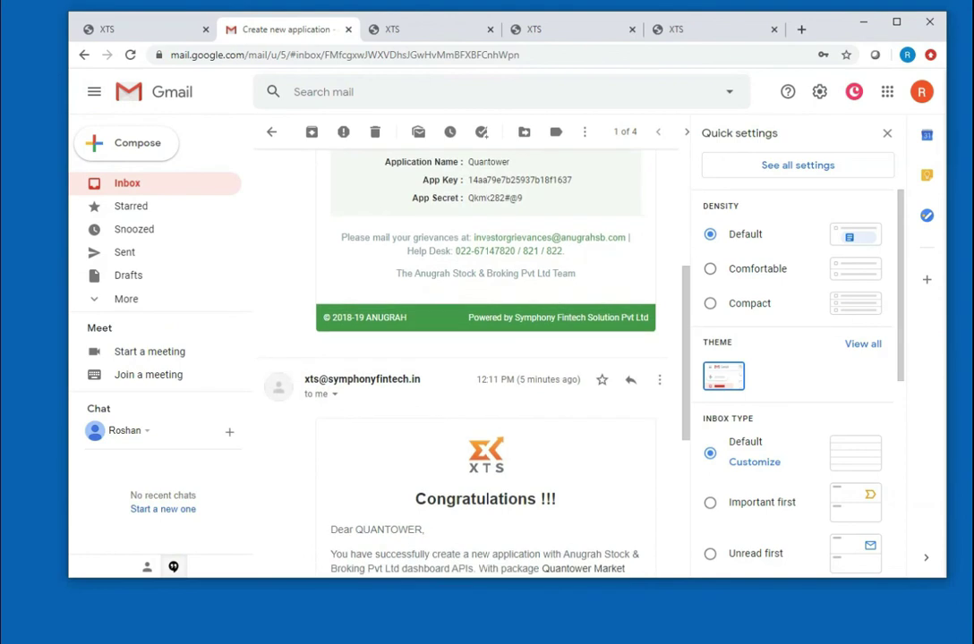
{"action": "scroll", "coordinate": [483, 358], "scroll_direction": "up", "scroll_amount": 2}
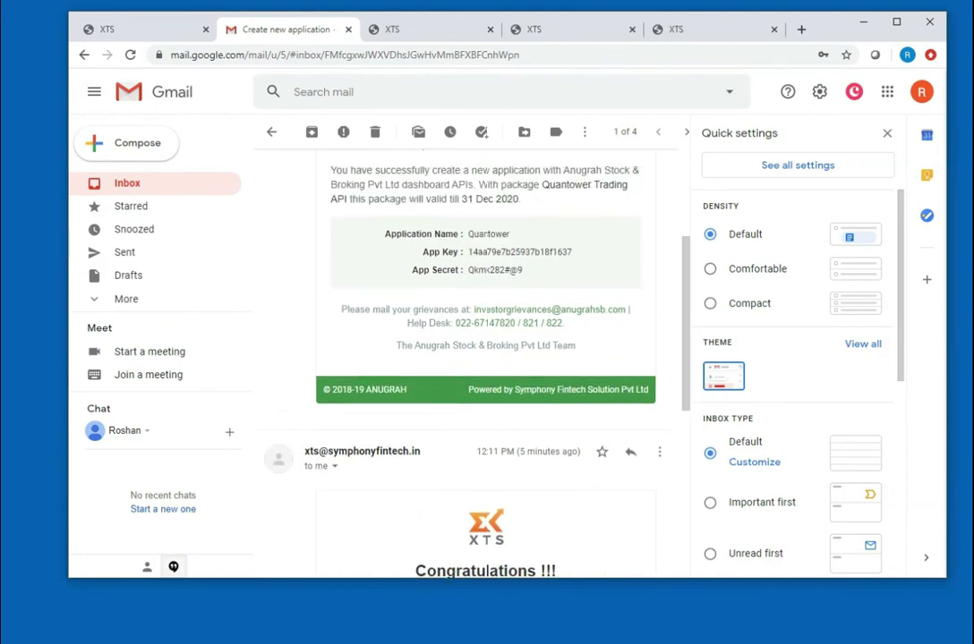
{"action": "scroll", "coordinate": [483, 358], "scroll_direction": "up", "scroll_amount": 2}
{"action": "scroll", "coordinate": [483, 358], "scroll_direction": "down", "scroll_amount": 10}
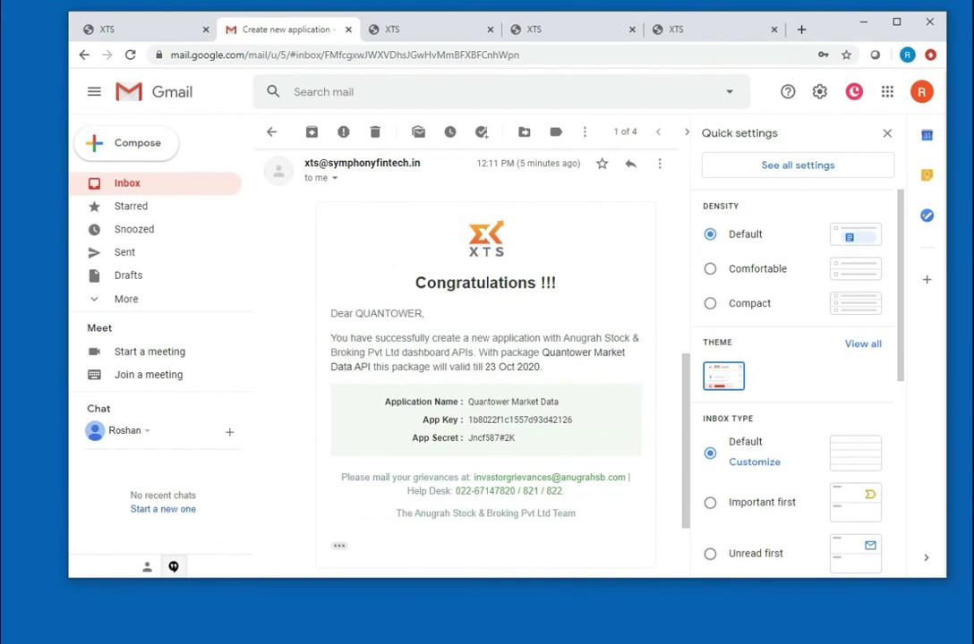
{"action": "scroll", "coordinate": [484, 358], "scroll_direction": "down", "scroll_amount": 3}
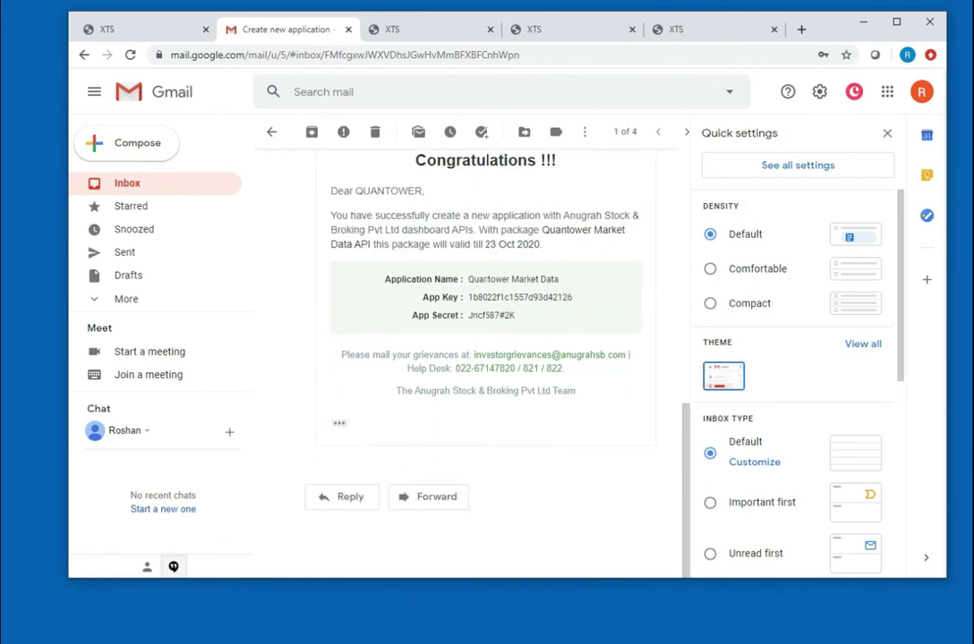